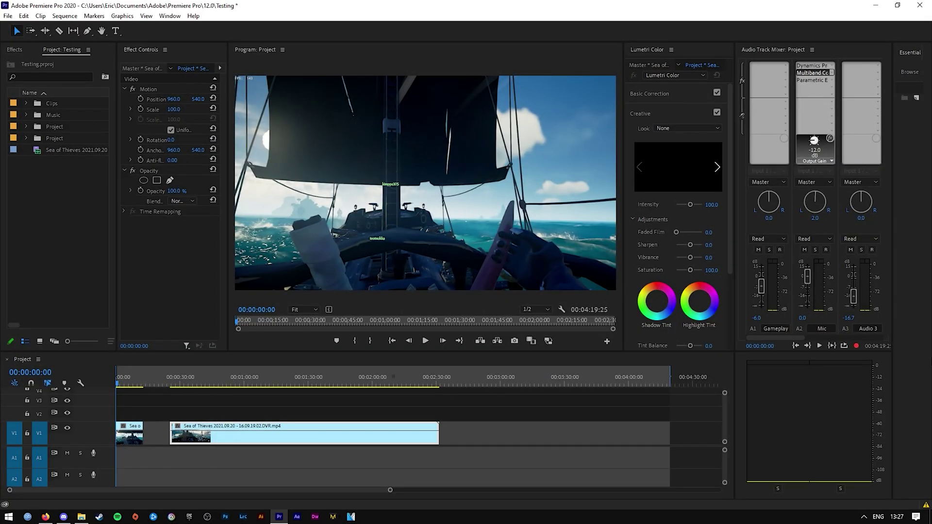
Slide the second Sea of Thieves clip left on V1, leaving a narrow gap after the first.
left_click_drag(223, 440, 204, 445)
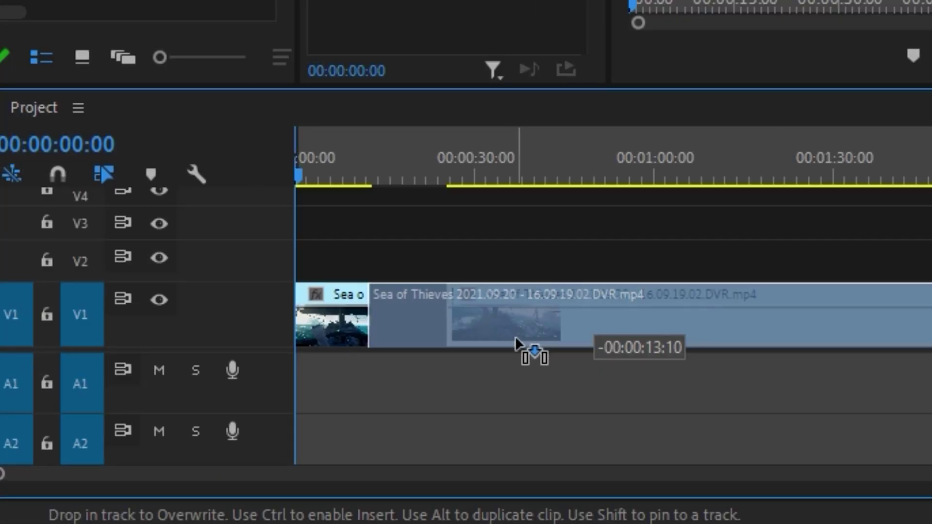
left_click_drag(202, 442, 199, 442)
left_click_drag(527, 339, 517, 339)
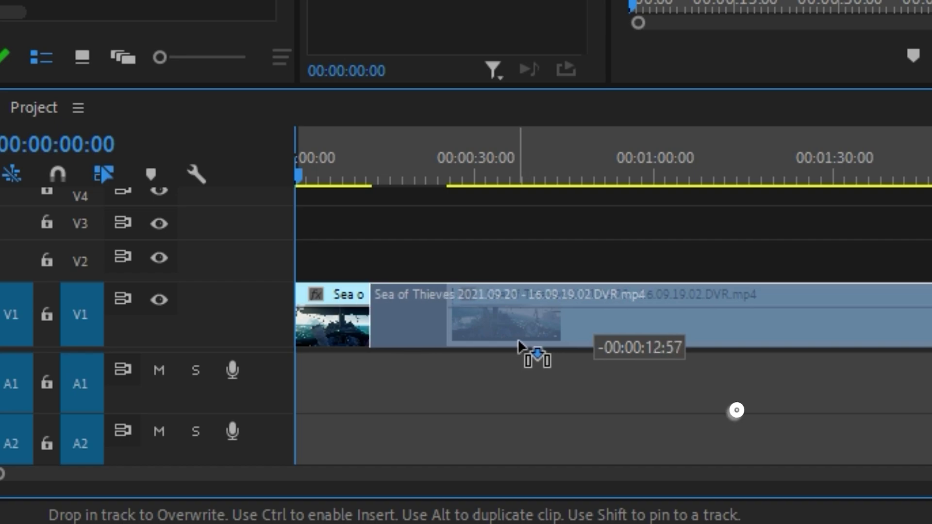
left_click_drag(517, 338, 516, 339)
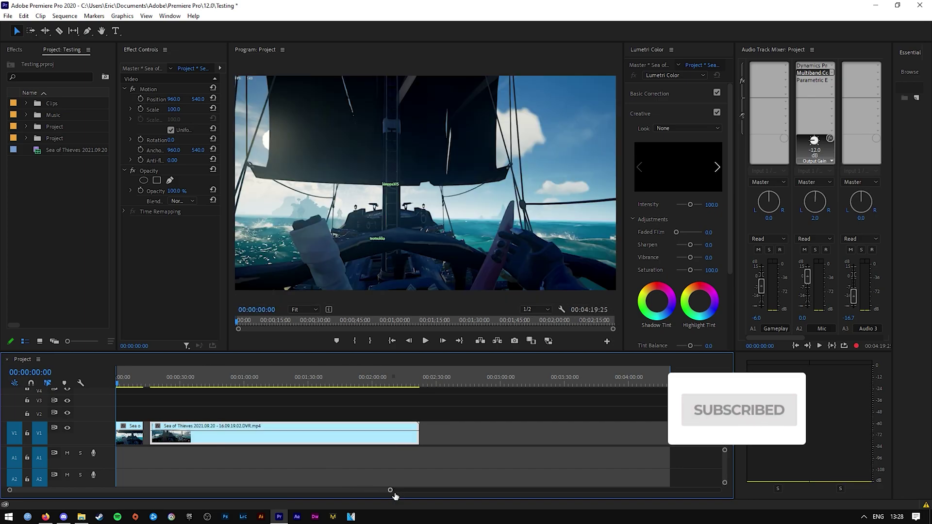
left_click_drag(390, 490, 215, 489)
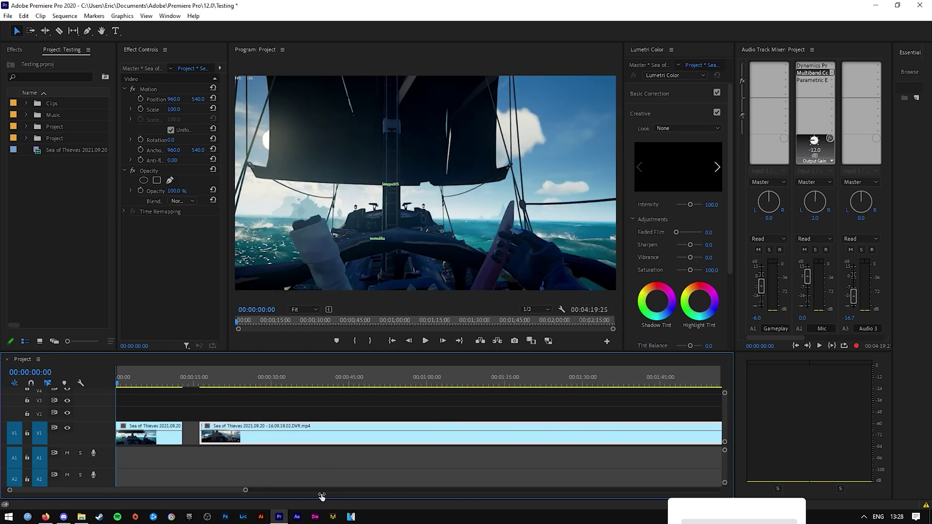
mouse_move(223, 435)
left_mouse_down()
mouse_move(257, 442)
mouse_move(207, 436)
left_mouse_up()
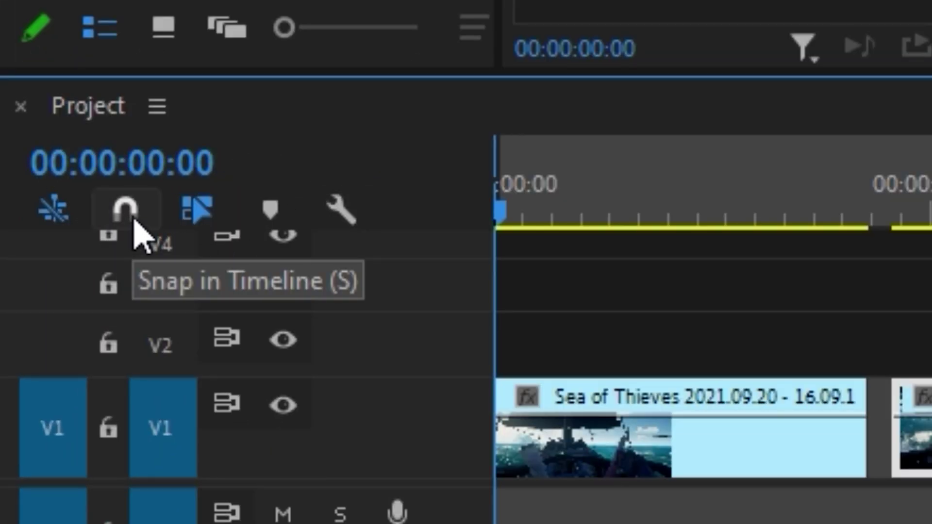
Toggle timeline snapping, put the playhead near 3 seconds, and widen the gap between clips.
left_click(135, 219)
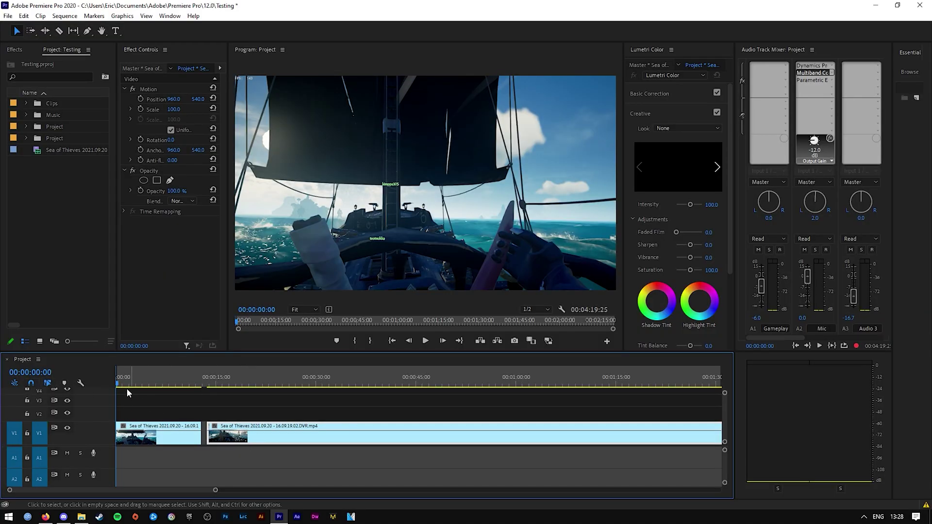
left_click(134, 384)
mouse_move(252, 440)
left_mouse_down()
mouse_move(238, 443)
mouse_move(305, 441)
left_mouse_up()
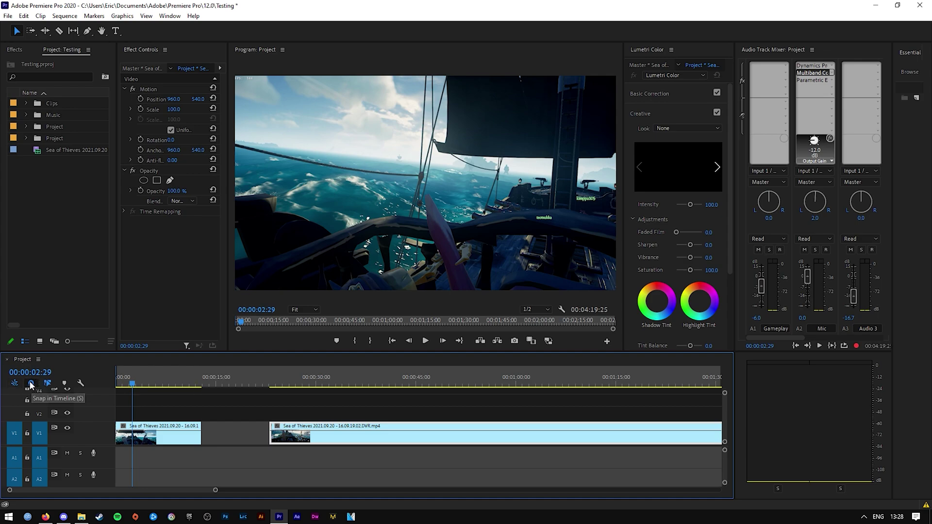
With snapping on, snap the second clip against the first clip's end on V1.
left_click(30, 385)
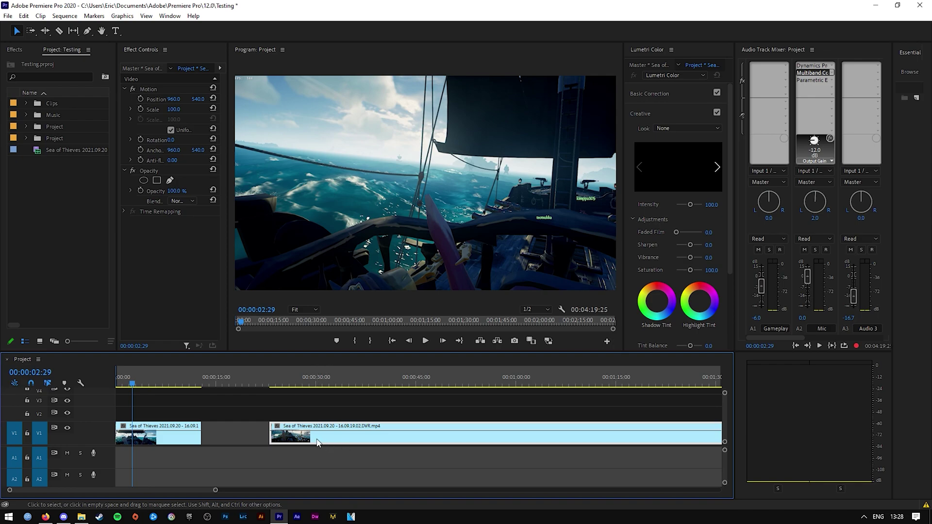
left_click_drag(321, 442, 253, 442)
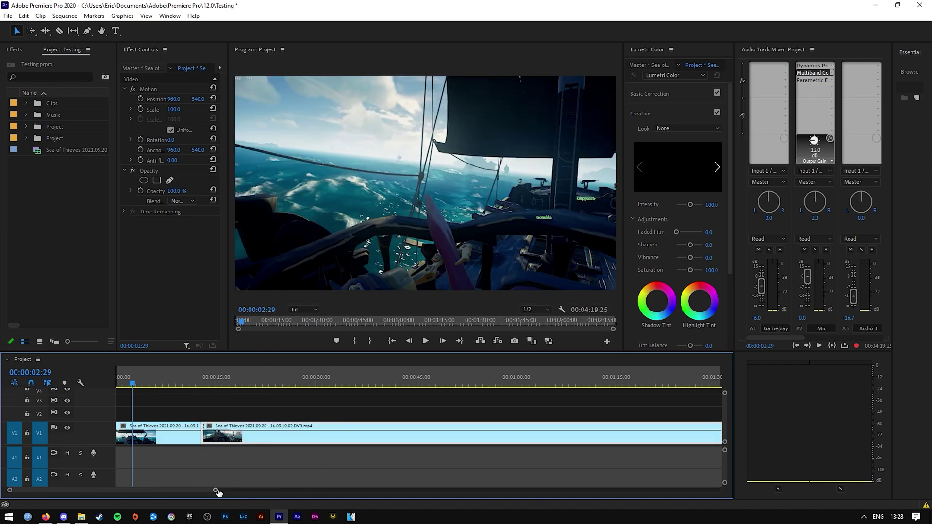
left_click_drag(217, 493, 310, 489)
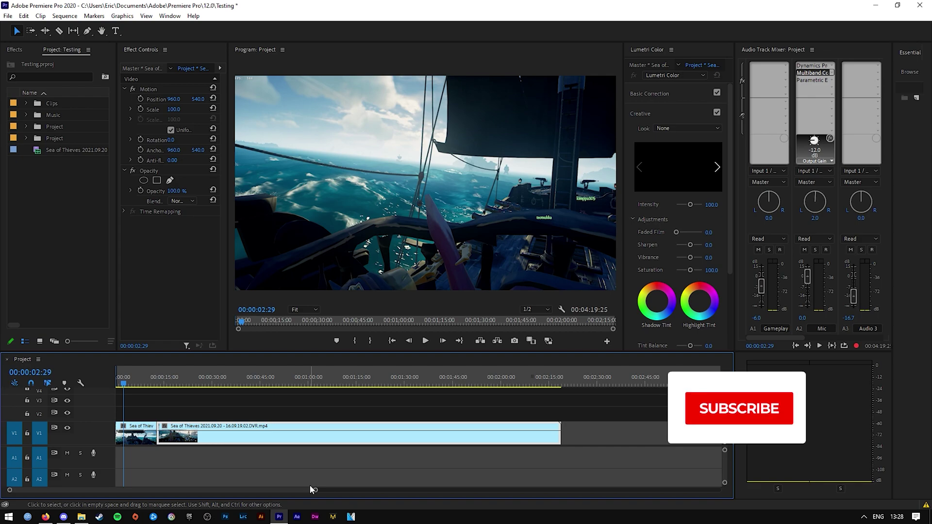